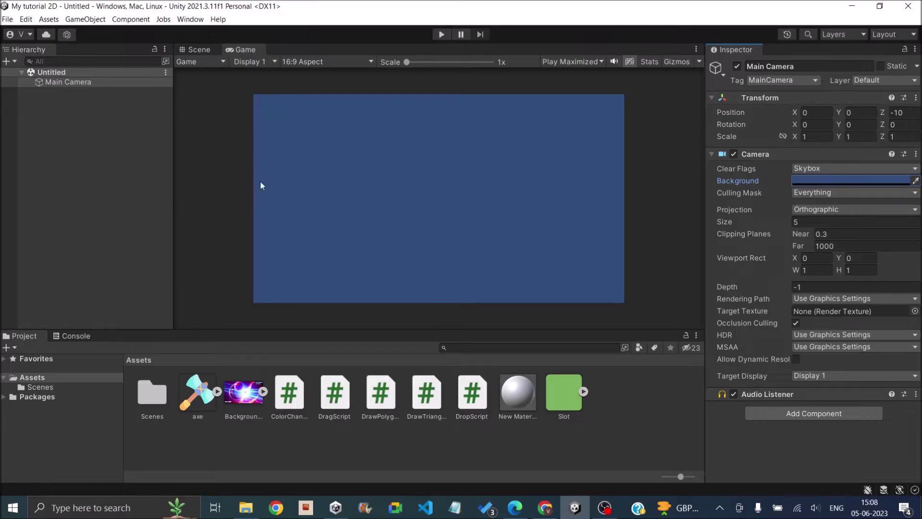
# Check the Main Camera's background colour, then confirm the Background Image asset is a Sprite (2D and UI)
pyautogui.click(79, 83)
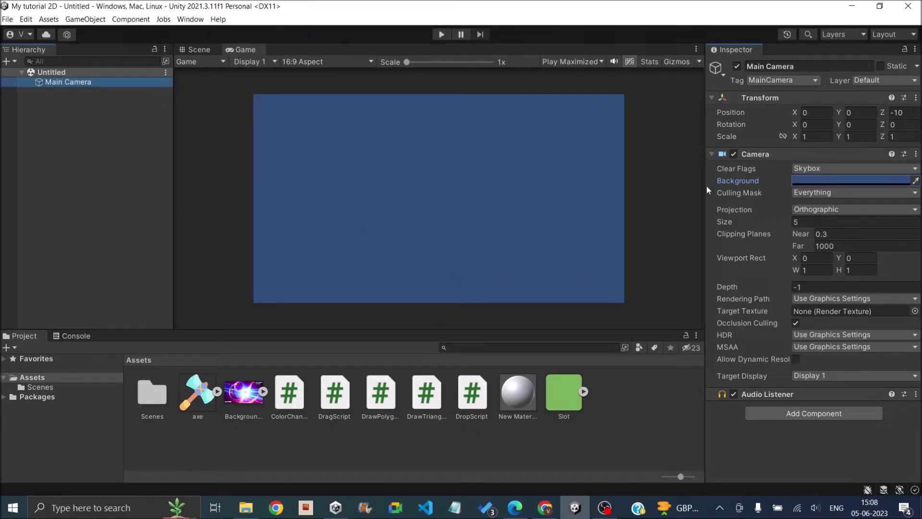
pyautogui.click(807, 181)
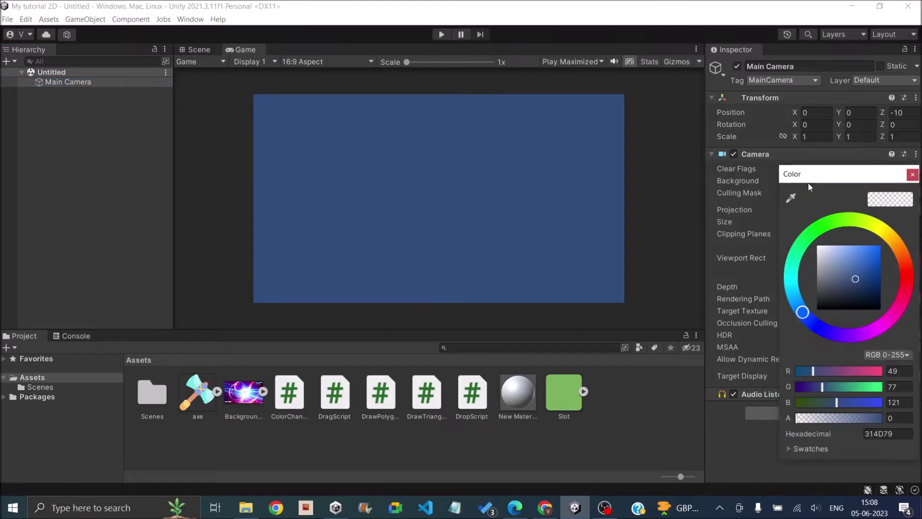
pyautogui.click(913, 174)
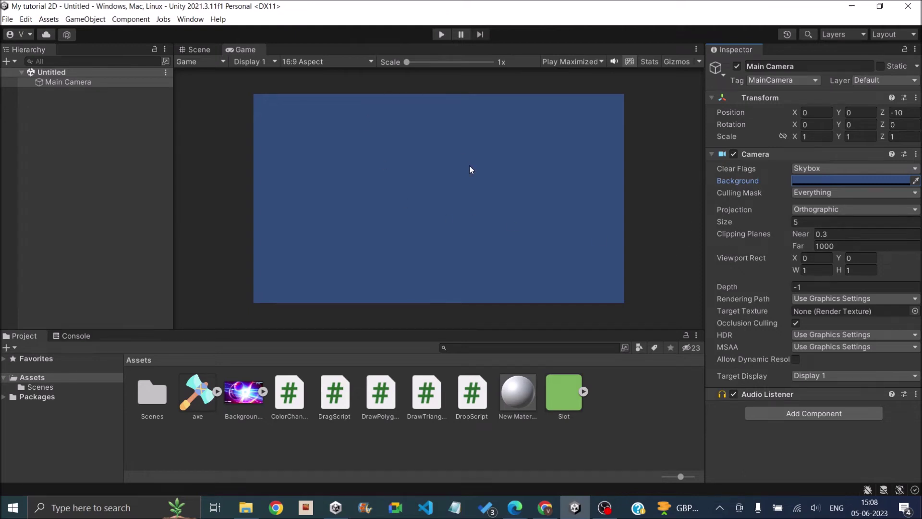
pyautogui.click(242, 405)
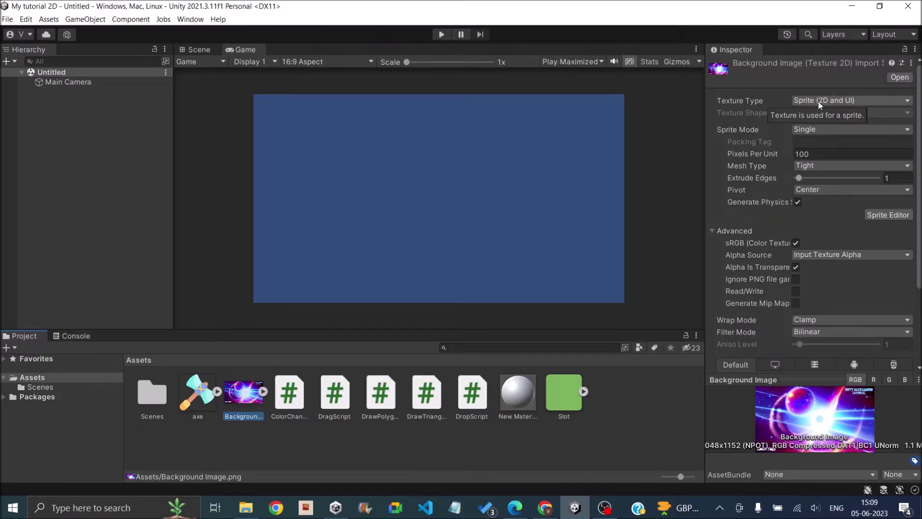
pyautogui.click(8, 62)
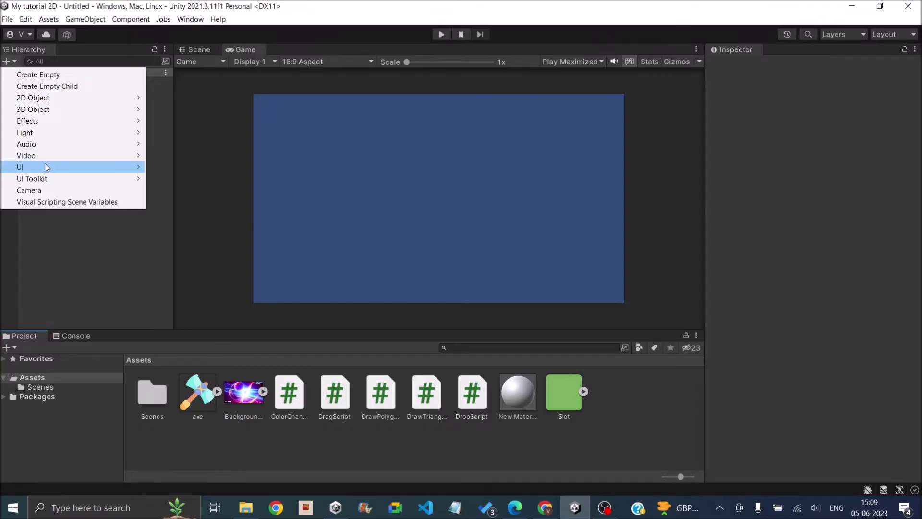
# Add a UI Image to the scene and name it Background
pyautogui.moveTo(45, 165)
pyautogui.click(166, 166)
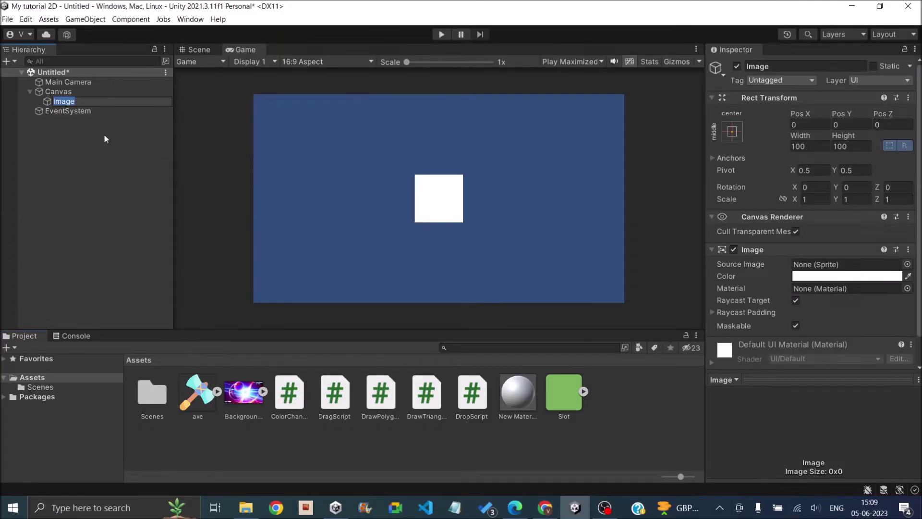
pyautogui.write('Background')
pyautogui.press('Return')
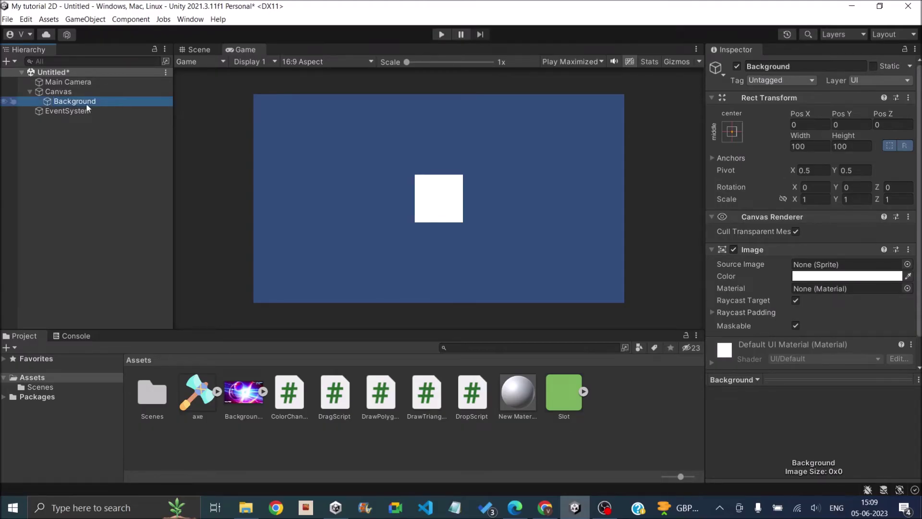
# Rename the Canvas object to backgroundCanvas in the Inspector
pyautogui.click(58, 92)
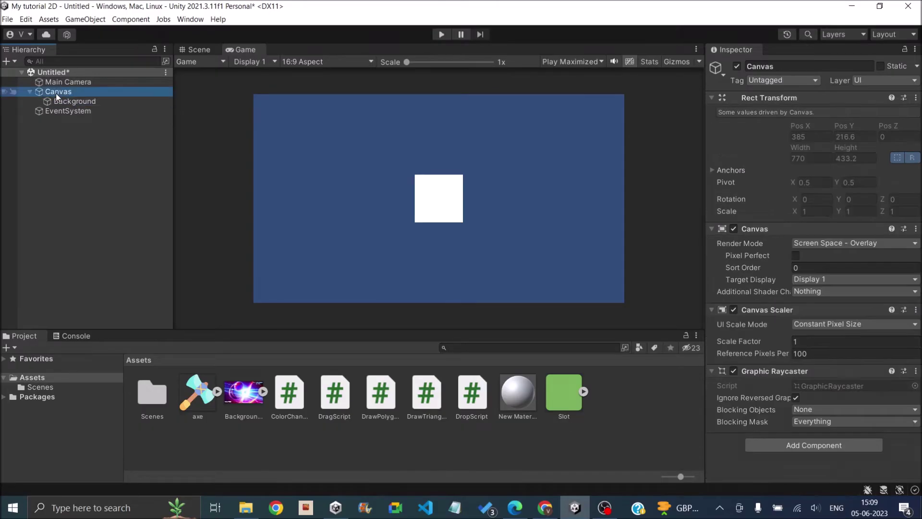
pyautogui.click(749, 67)
pyautogui.click(749, 67)
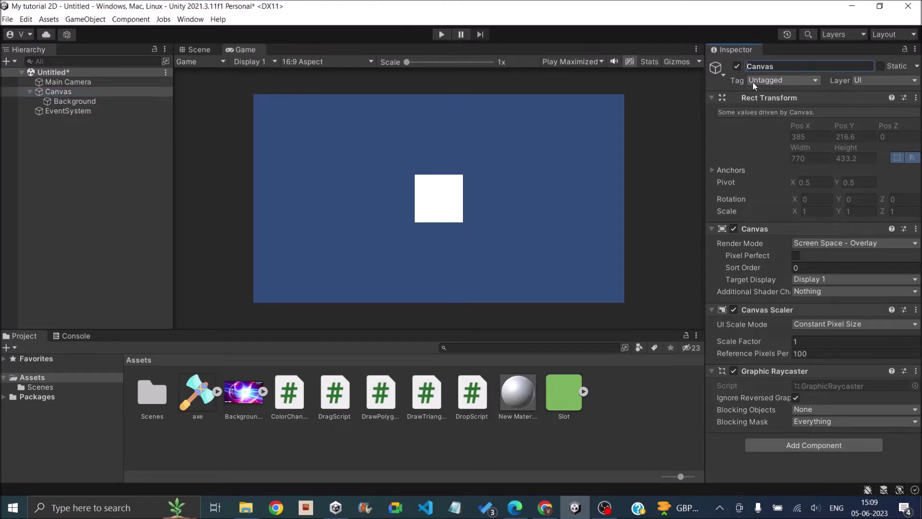
pyautogui.write('background')
pyautogui.press('Return')
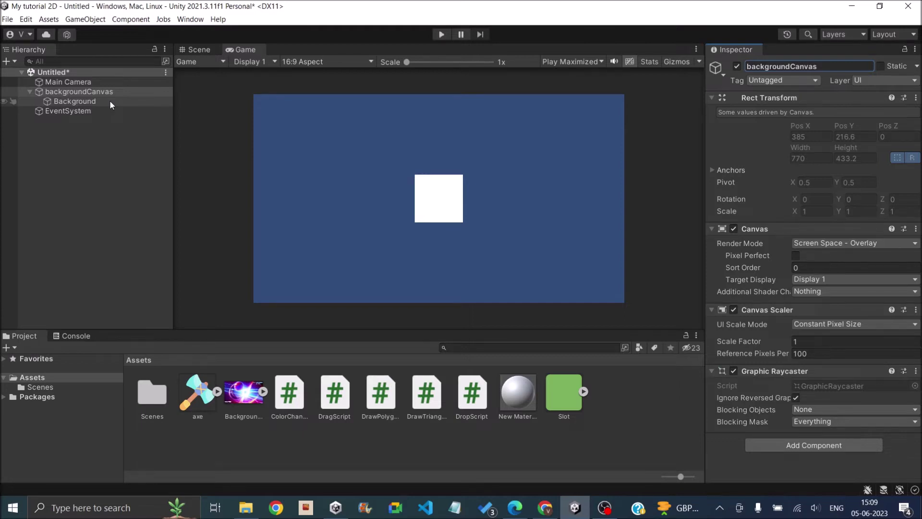
# In the Scene view, give the Background image the stretch-stretch anchor preset
pyautogui.click(199, 48)
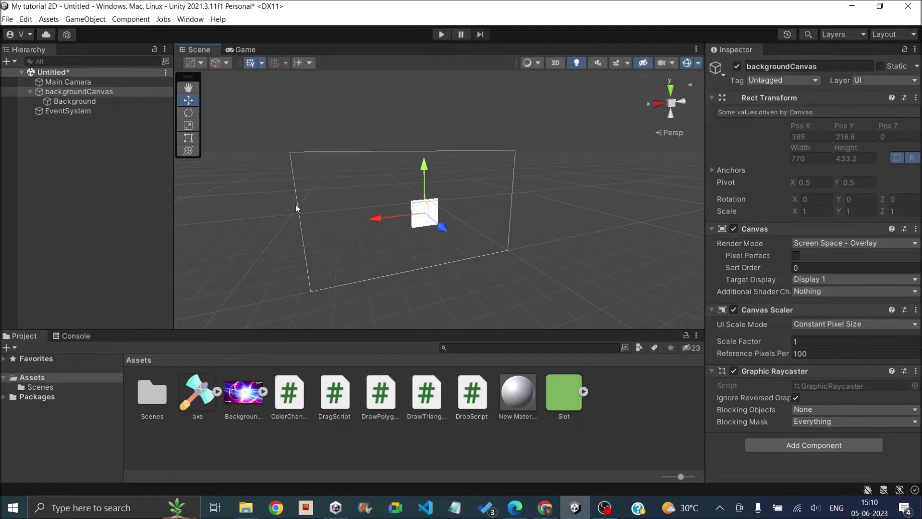
pyautogui.click(91, 102)
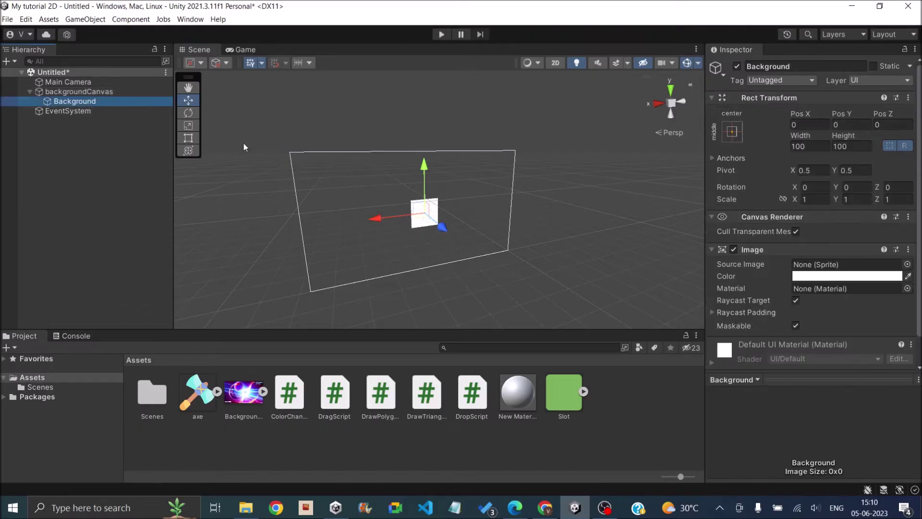
pyautogui.click(731, 128)
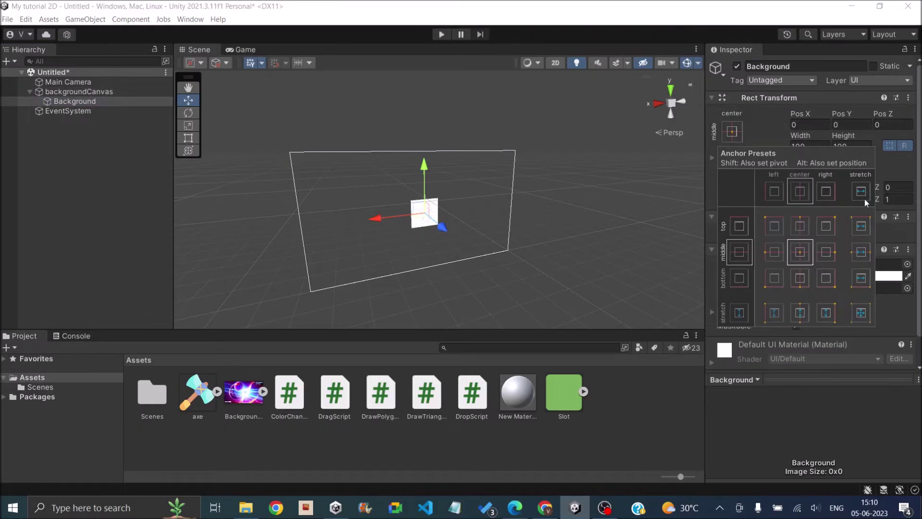
pyautogui.click(860, 313)
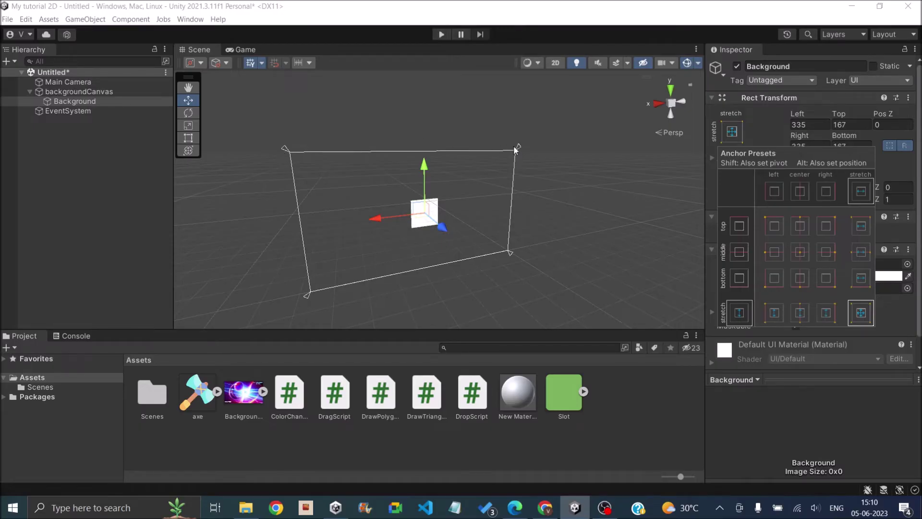
pyautogui.click(382, 200)
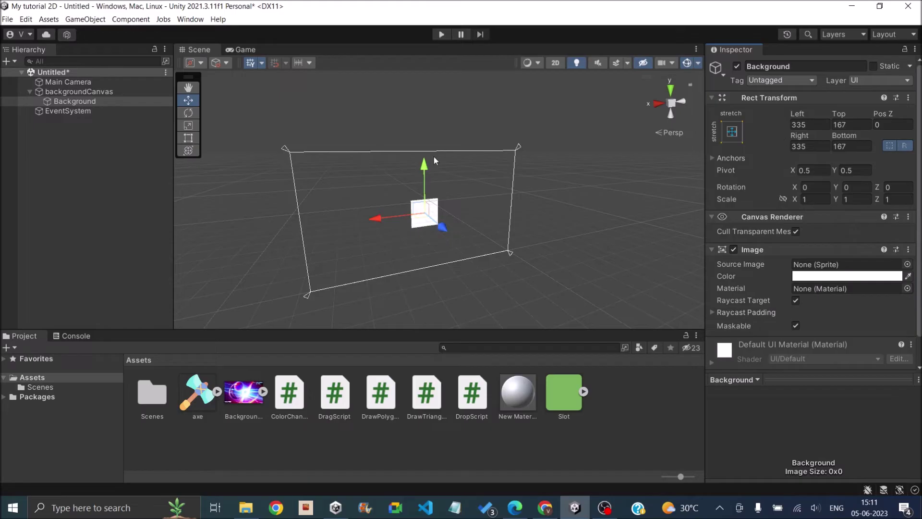
# Set the Background image's Left, Top, Bottom and Right offsets to 0
pyautogui.click(810, 124)
pyautogui.write('0')
pyautogui.click(854, 125)
pyautogui.write('0')
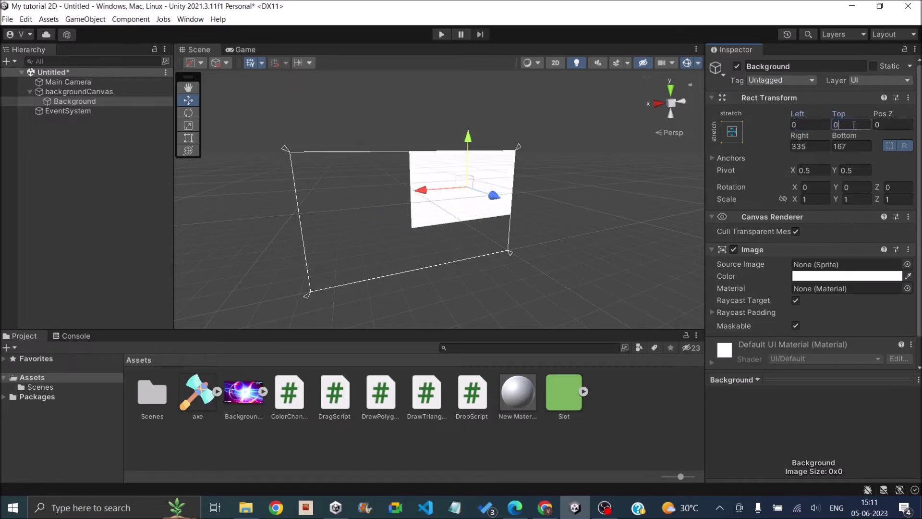
pyautogui.click(851, 146)
pyautogui.write('0')
pyautogui.click(812, 148)
pyautogui.write('0')
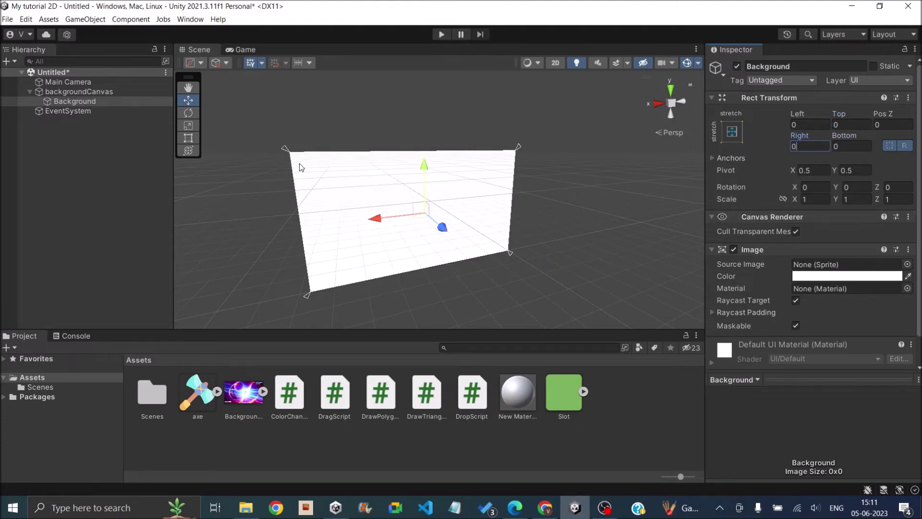
pyautogui.press('Return')
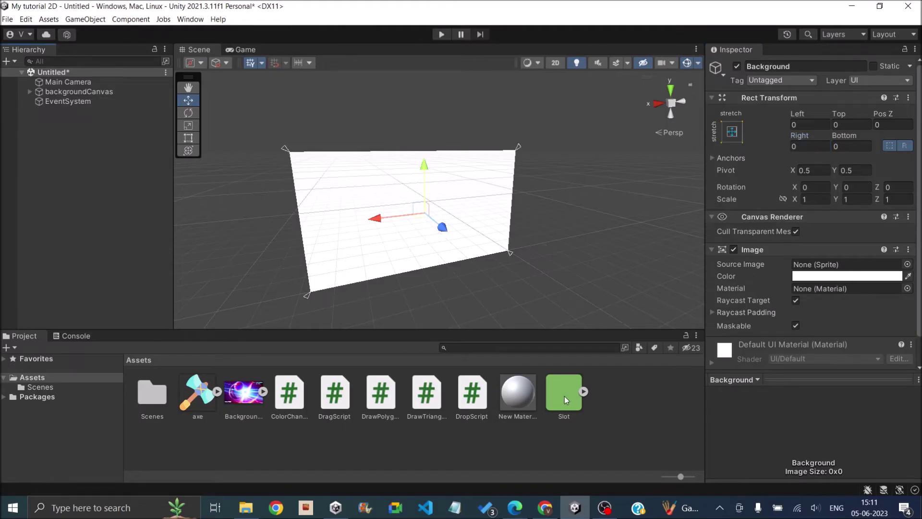
# Add the Slot and axe sprites to the Hierarchy and view the Game preview
pyautogui.moveTo(566, 398); pyautogui.dragTo(68, 120)
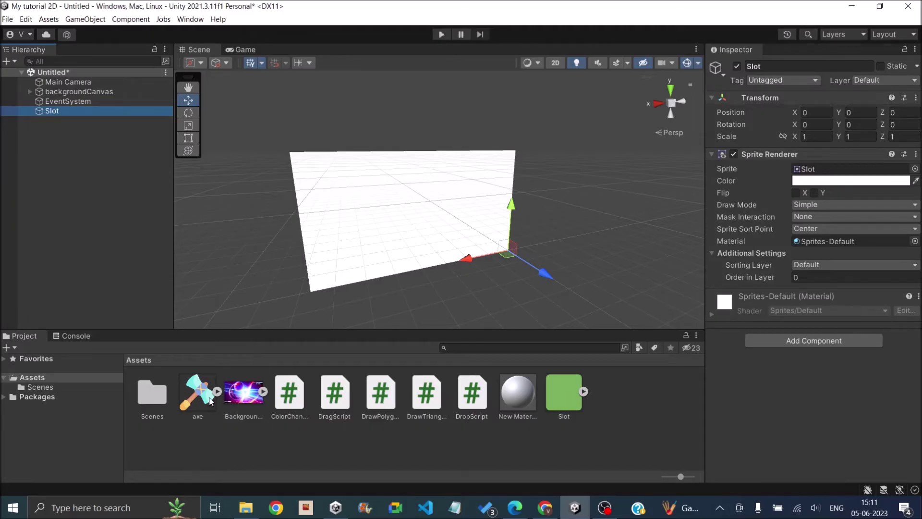
pyautogui.moveTo(208, 400); pyautogui.dragTo(62, 143)
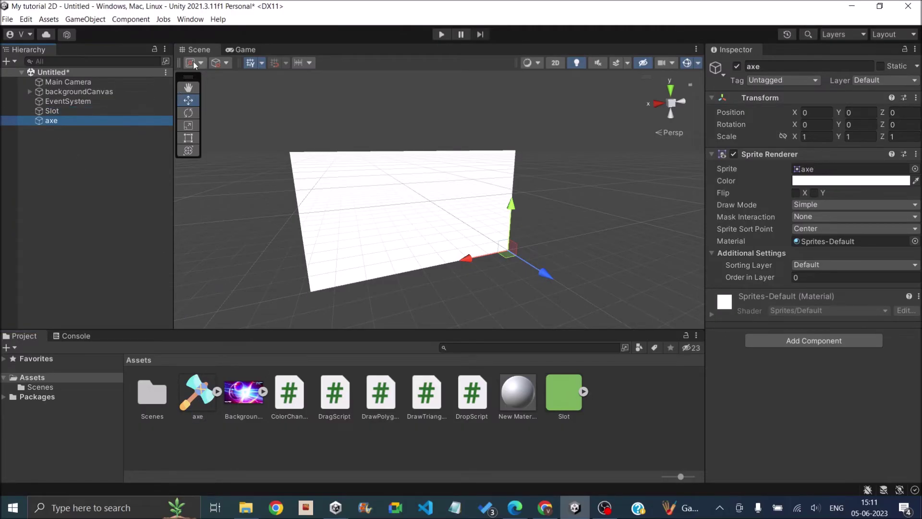
pyautogui.click(239, 49)
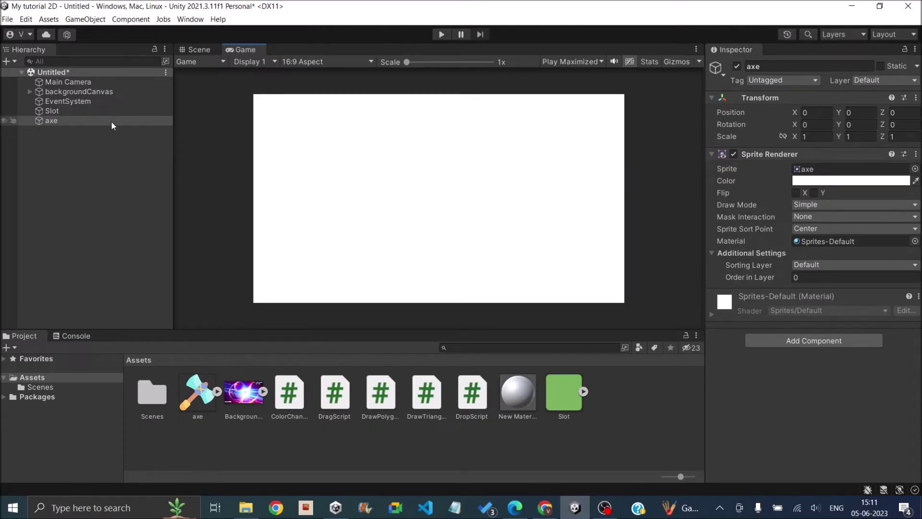
# Set backgroundCanvas to Screen Space - Camera with Main Camera as its Render Camera
pyautogui.click(113, 91)
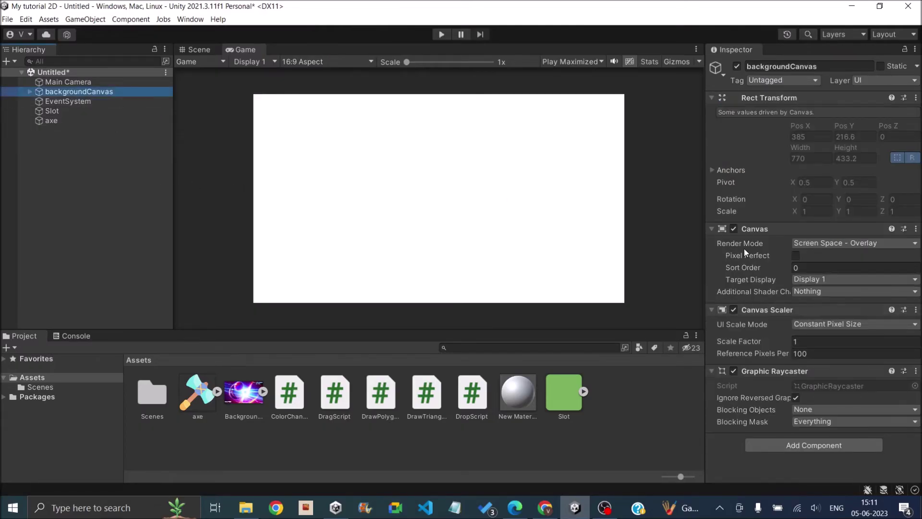
pyautogui.click(828, 244)
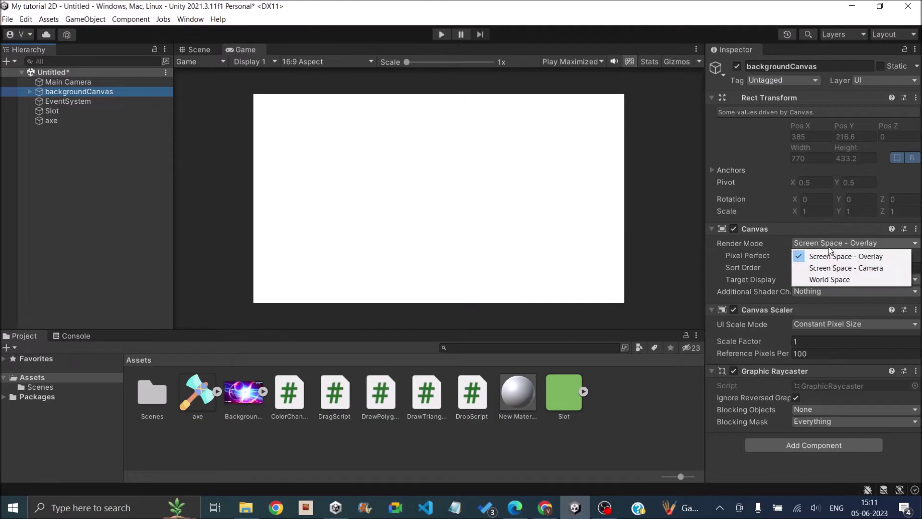
pyautogui.click(842, 268)
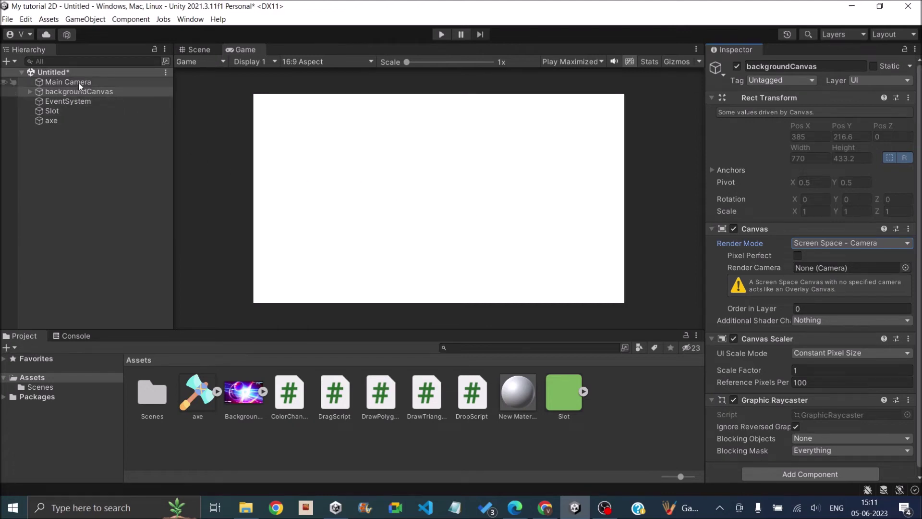
pyautogui.moveTo(81, 84); pyautogui.dragTo(828, 269)
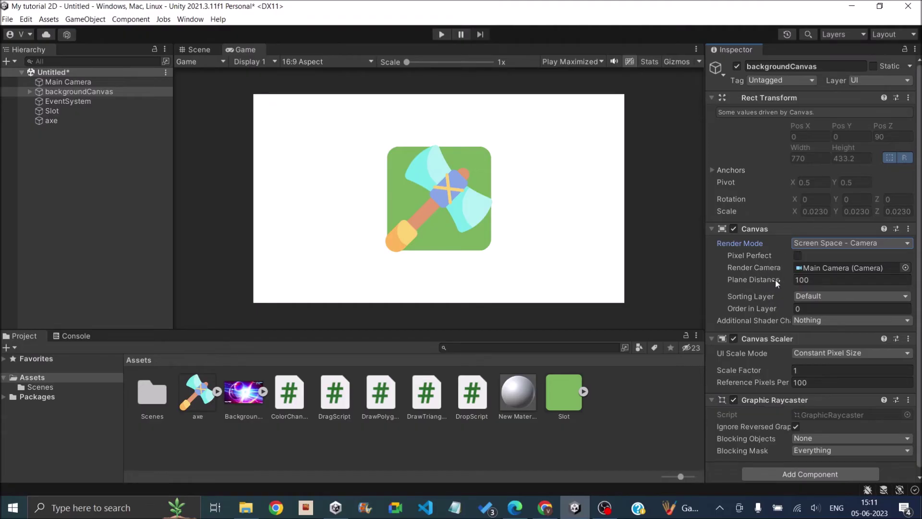
pyautogui.click(811, 280)
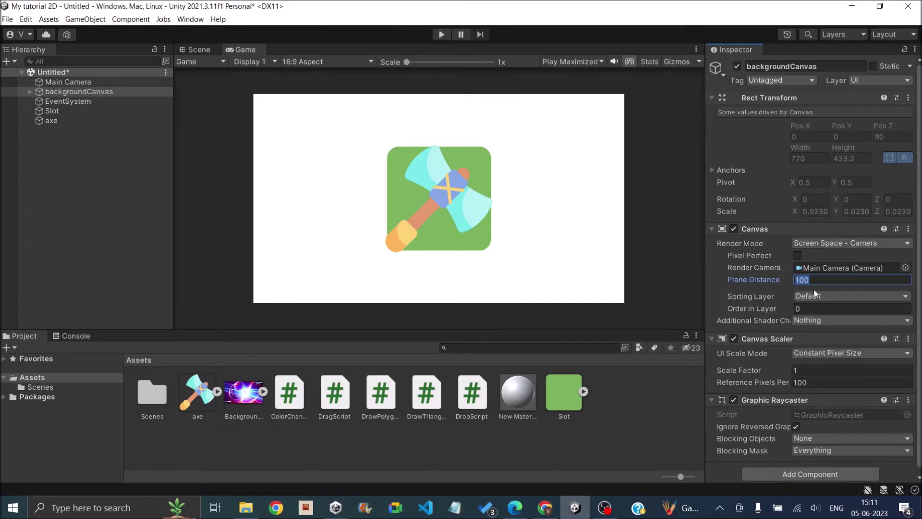
# Set Plane Distance to 20 and assign the Background Image sprite as Background's Source Image
pyautogui.write('20')
pyautogui.click(29, 92)
pyautogui.click(67, 102)
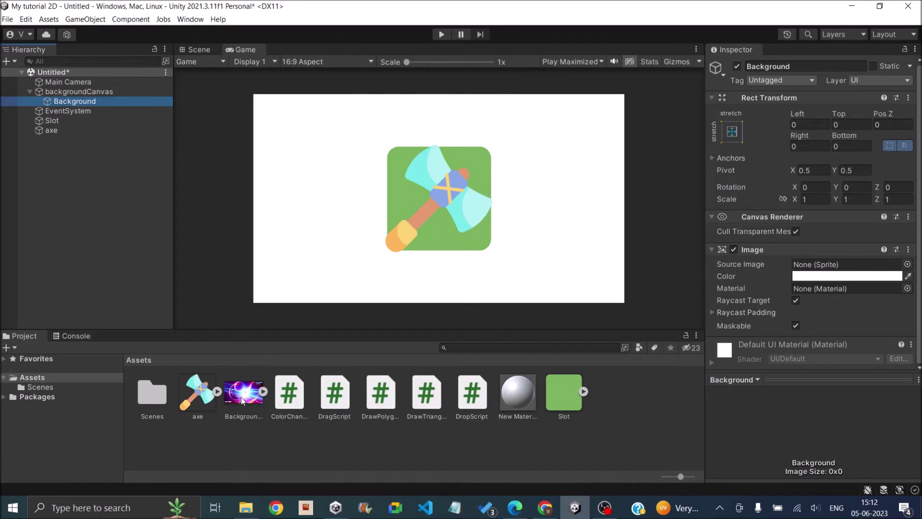
pyautogui.moveTo(243, 394); pyautogui.dragTo(843, 235)
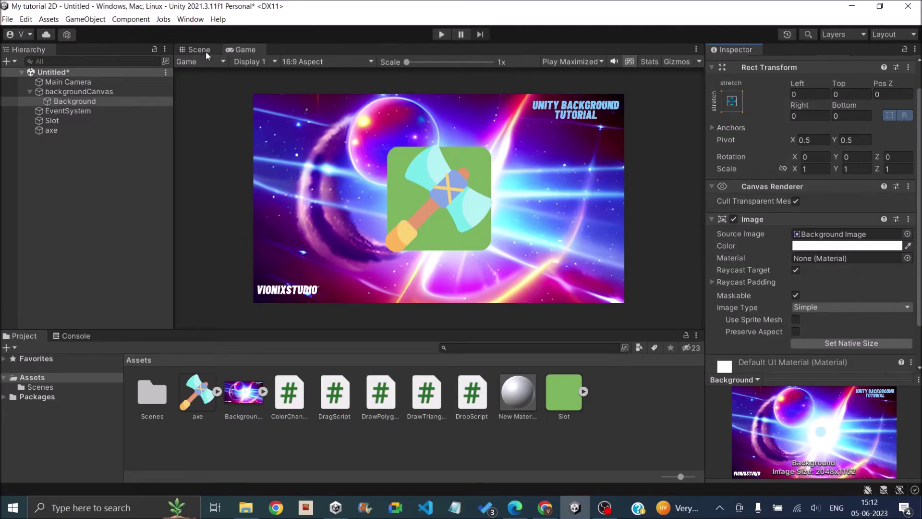
# Switch the Main Camera's Projection to Perspective
pyautogui.click(82, 85)
pyautogui.click(83, 85)
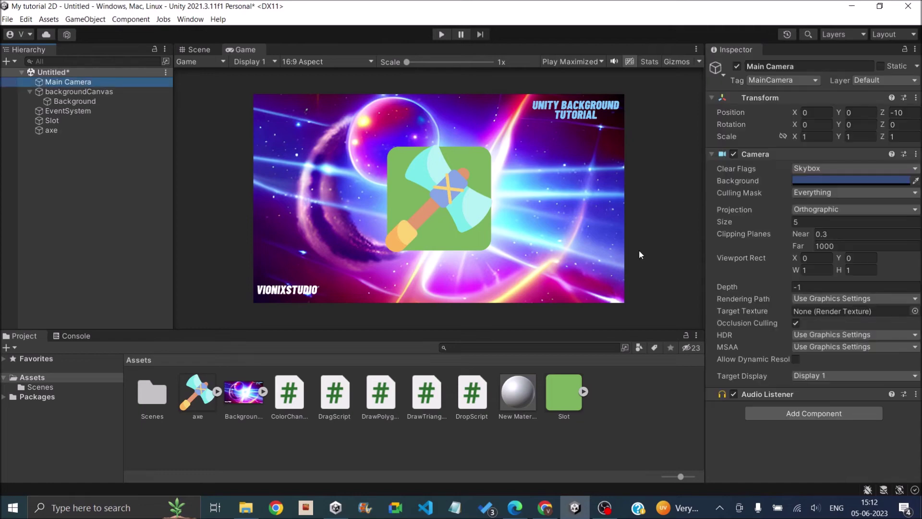
pyautogui.click(834, 210)
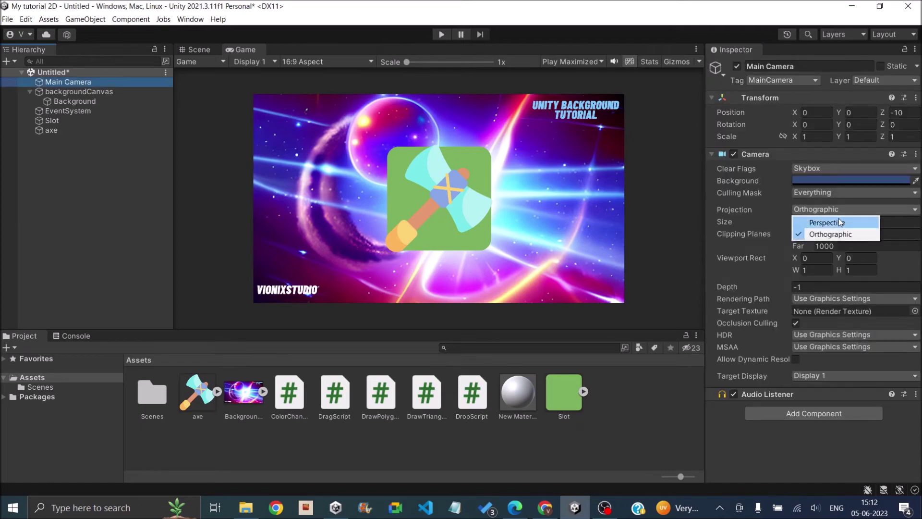
pyautogui.click(839, 221)
# Orbit the Scene view to check the perspective camera, then return to the Game preview
pyautogui.click(205, 50)
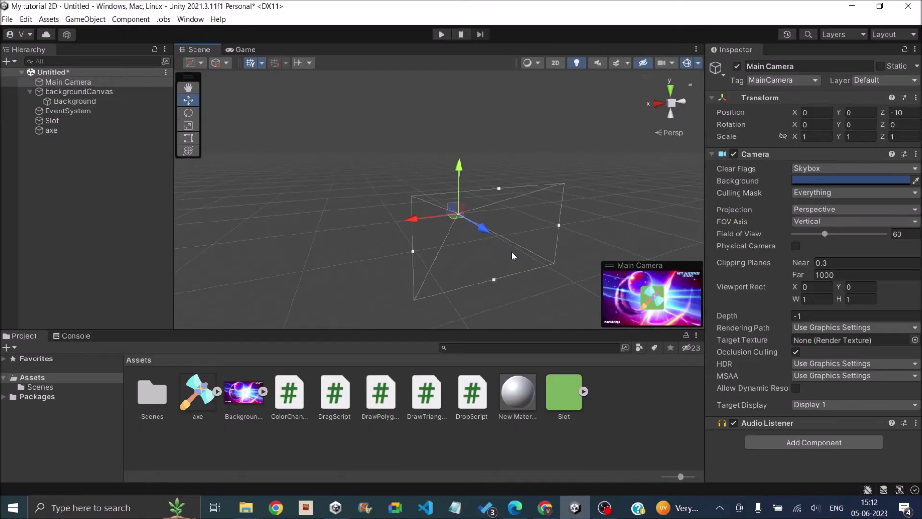
pyautogui.keyDown('alt'); pyautogui.moveTo(497, 247); pyautogui.dragTo(269, 171); pyautogui.keyUp('alt')
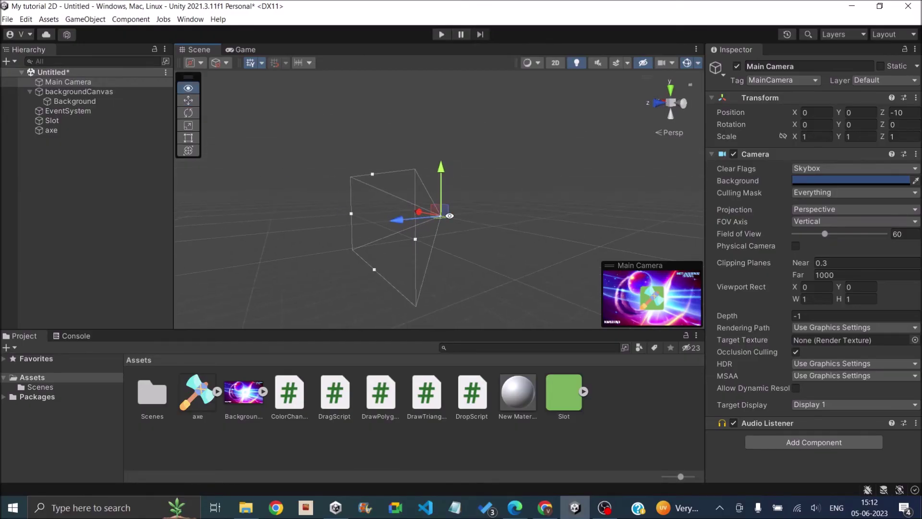
pyautogui.click(247, 50)
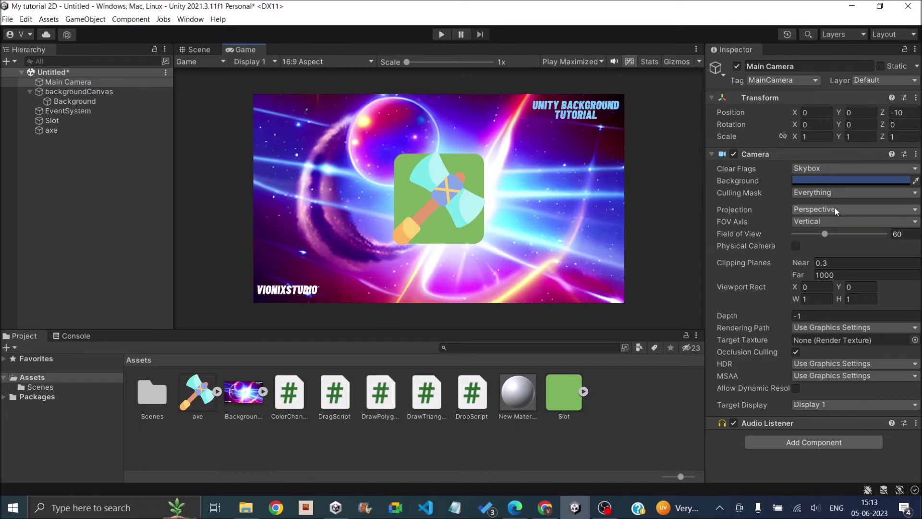
pyautogui.click(18, 94)
pyautogui.click(14, 61)
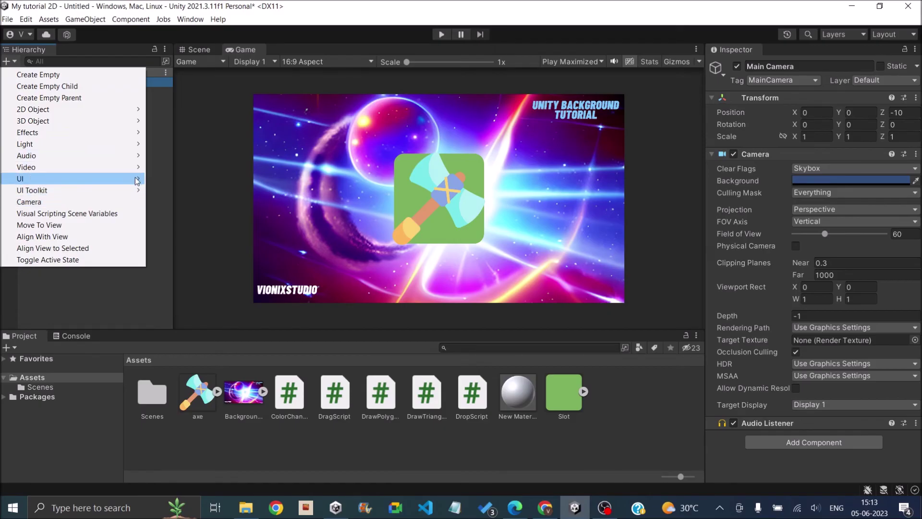
# Create a new UI Canvas, keep its default name Canvas, and select it
pyautogui.moveTo(137, 179)
pyautogui.click(188, 311)
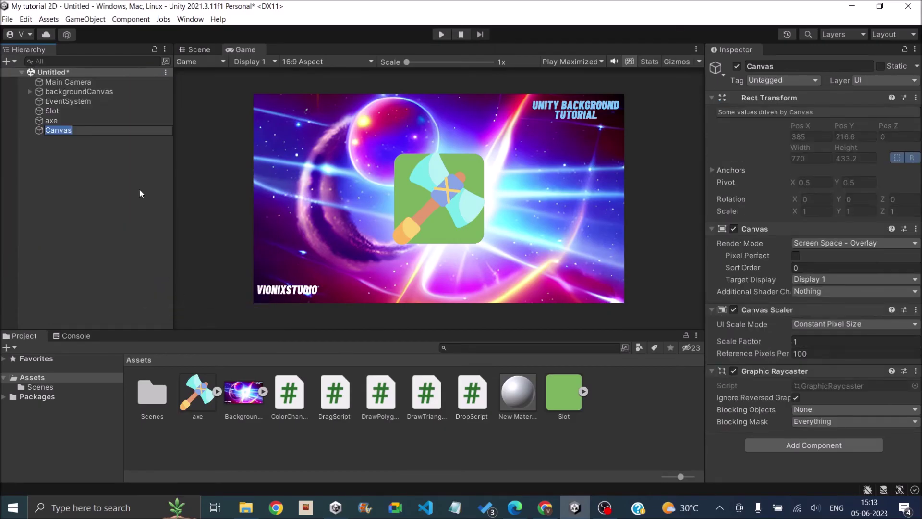
pyautogui.click(78, 142)
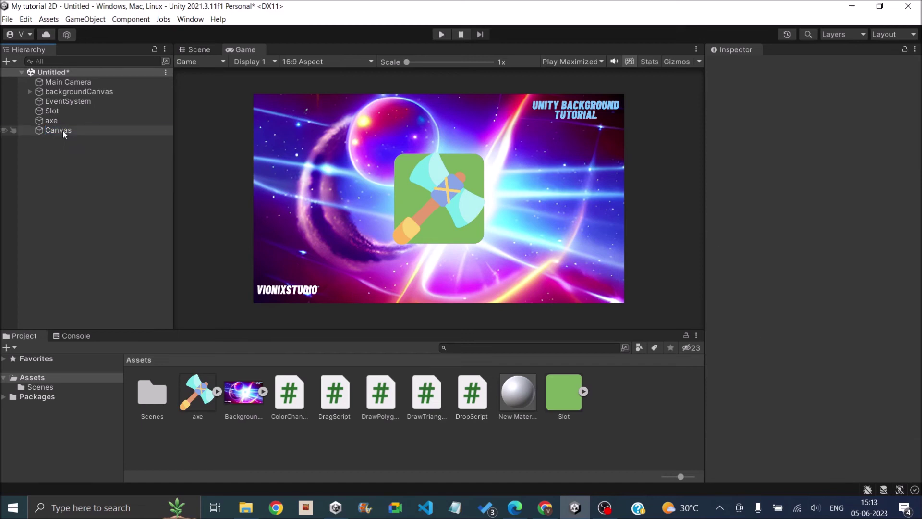
pyautogui.click(62, 130)
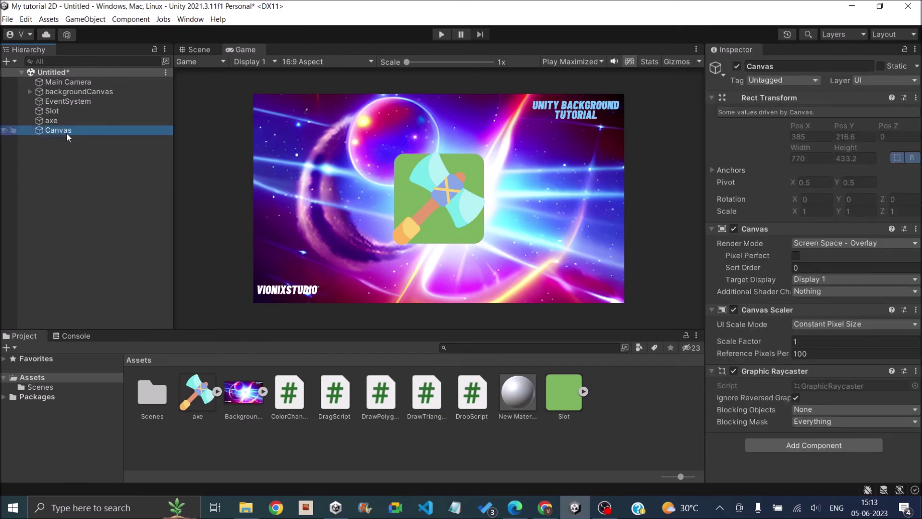